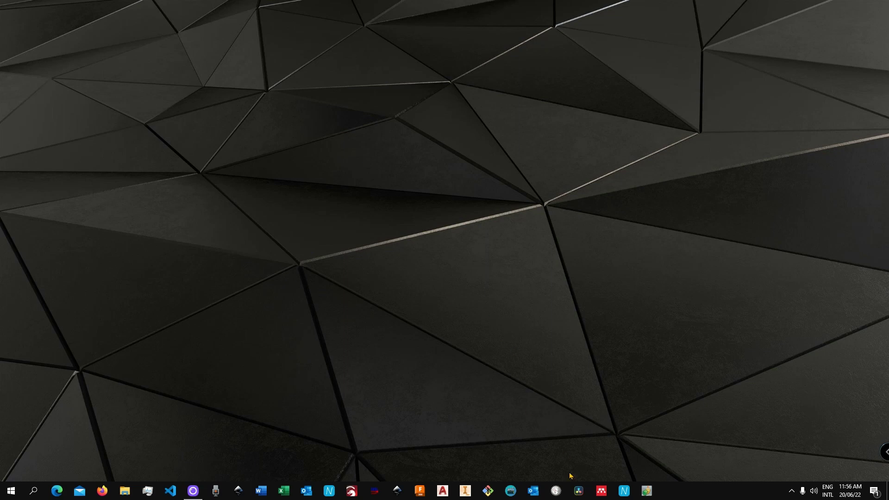
Launch NEJE and bring up its device Setting window showing M7 (5 s) and M8 (2 s) air options.
click(624, 490)
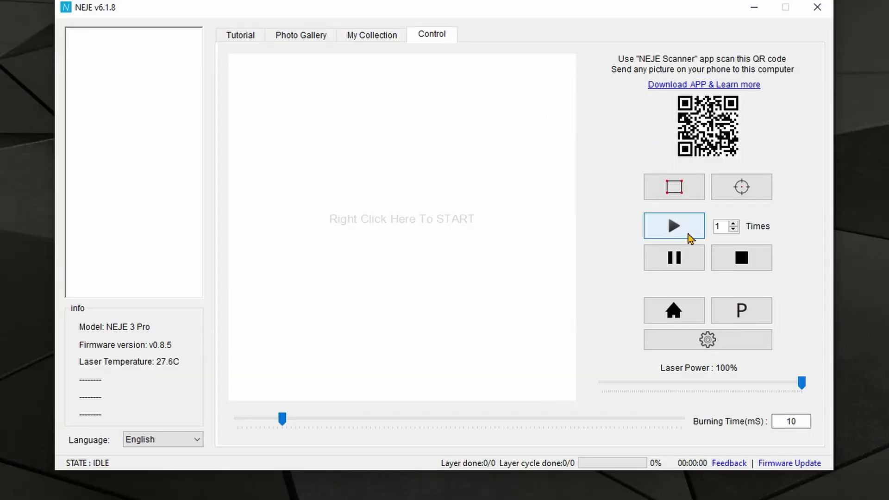
click(712, 338)
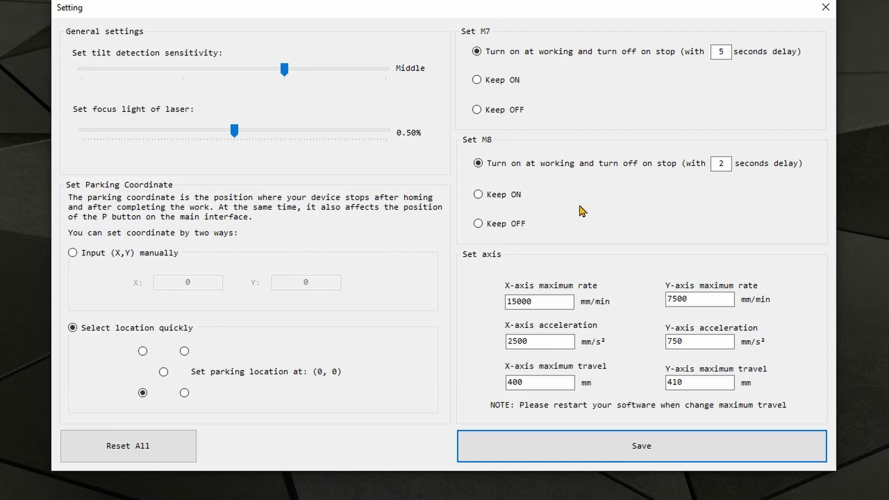
Set M8 air to stay on while working with a 2-second delay, save, and close Settings.
click(478, 195)
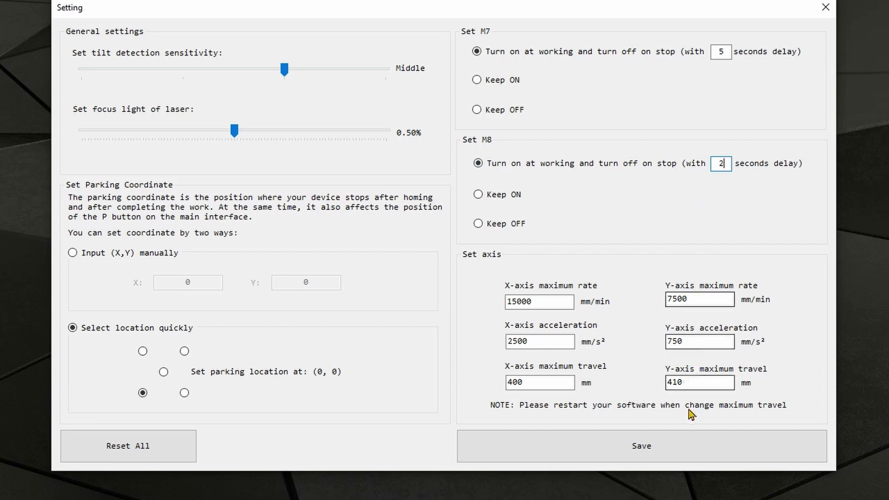
click(685, 443)
click(469, 288)
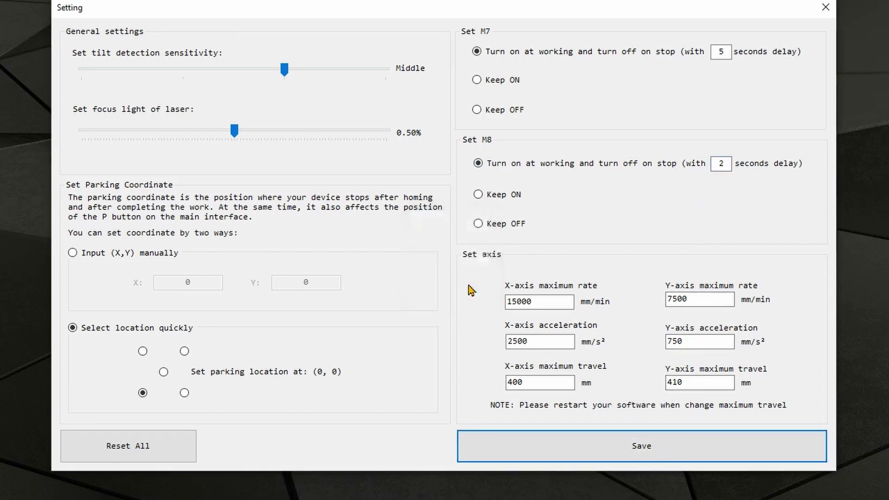
click(824, 8)
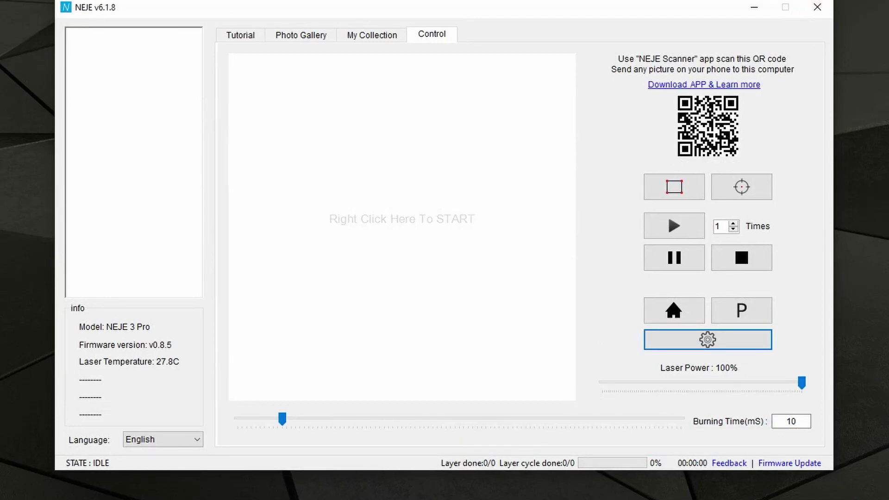
Quit NEJE and switch LightBurn's laser profile from Aufero Laser 2 to NEJE 3 PRO on COM10.
click(817, 7)
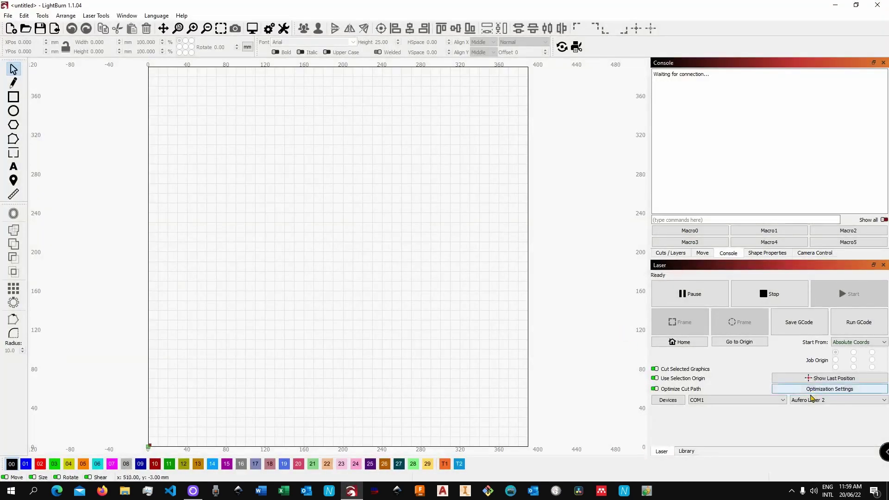
click(806, 400)
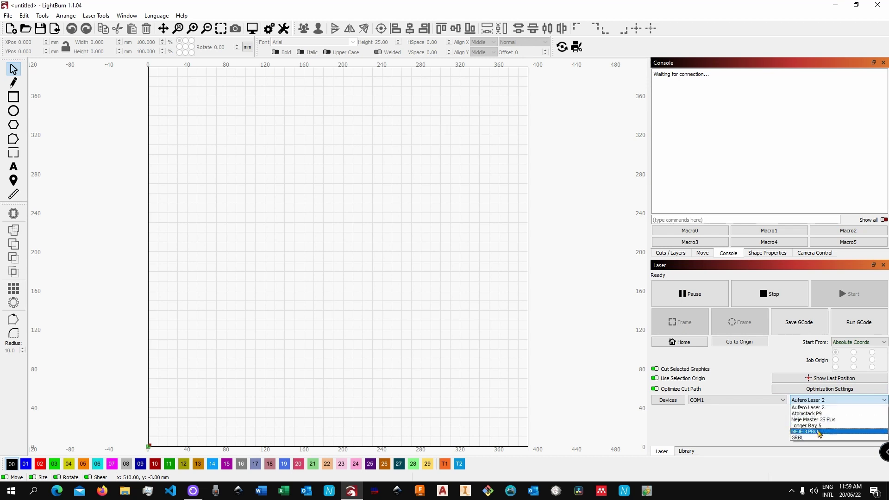
click(818, 431)
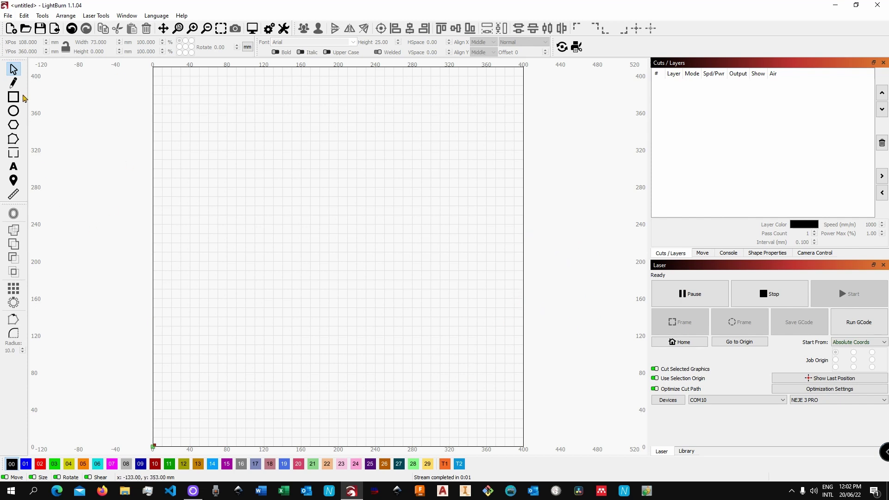
click(14, 180)
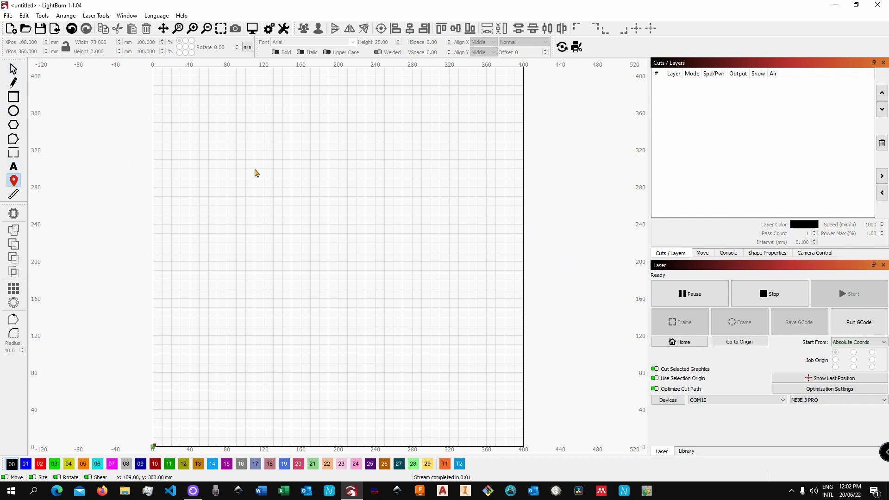
Move the laser head to the upper bed and draw a 96 mm horizontal line there.
click(266, 169)
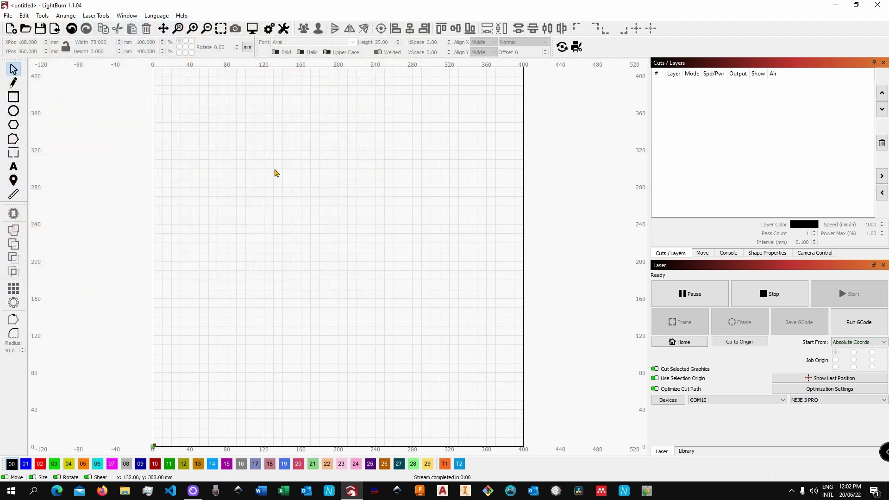
click(13, 84)
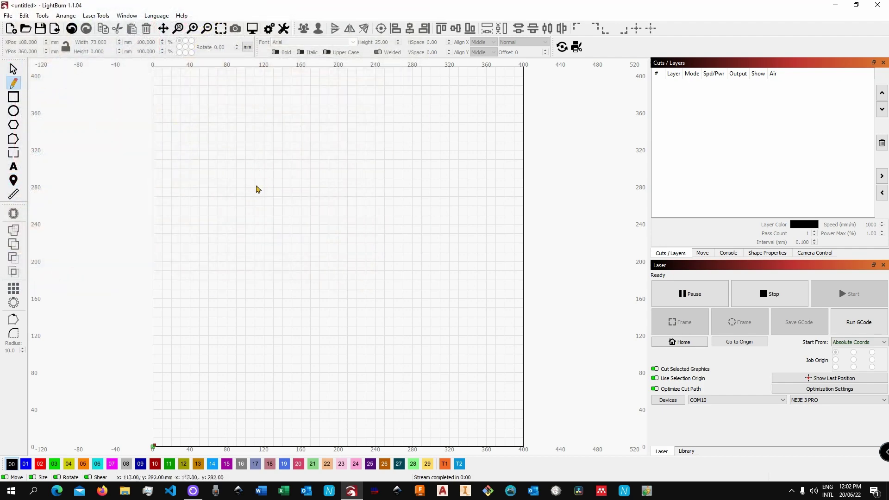
click(264, 182)
click(352, 182)
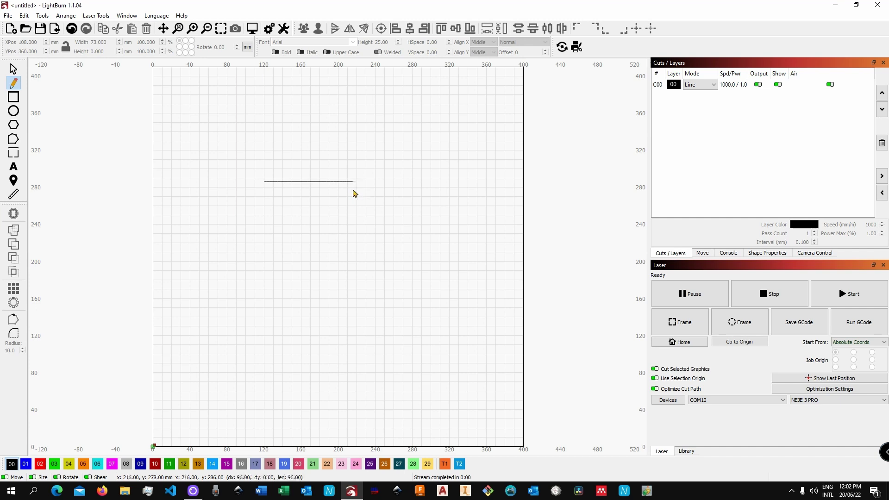
right_click(418, 260)
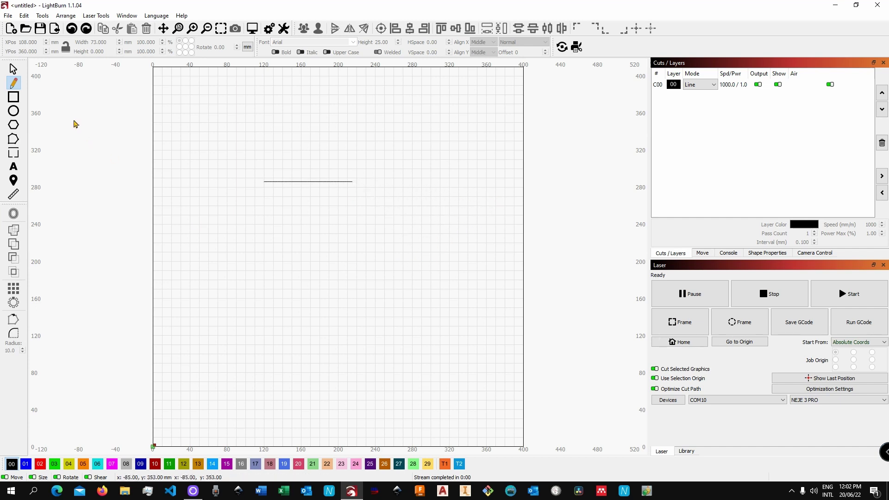
Select the line and enable air assist on its C00 Line layer.
click(13, 69)
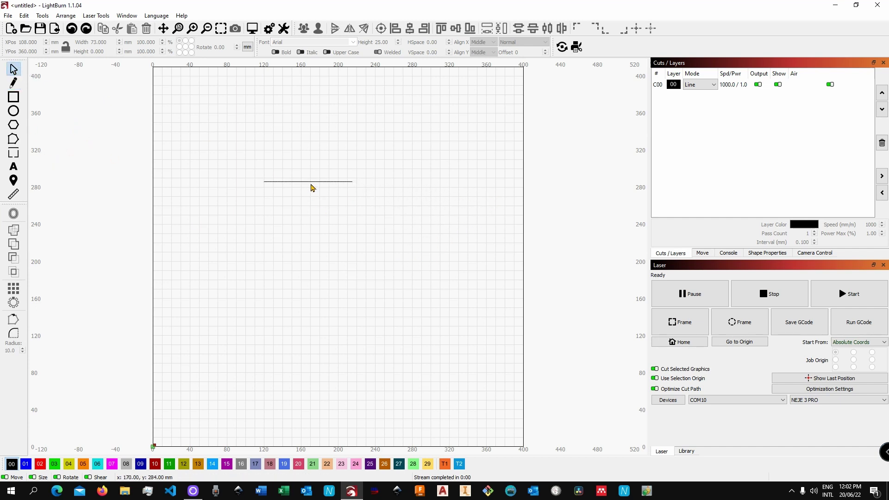
click(311, 183)
click(650, 28)
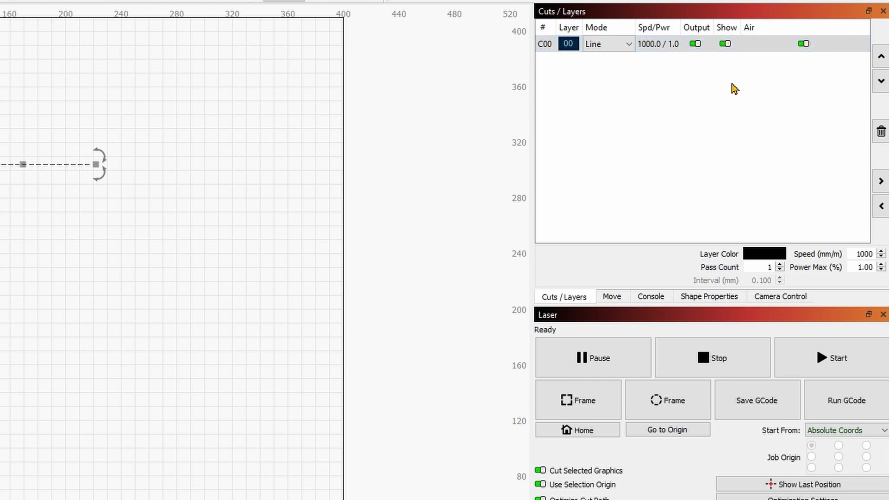
Check in the NEJE 3 PRO device settings that Air Assist uses M8 instead of M7.
click(718, 112)
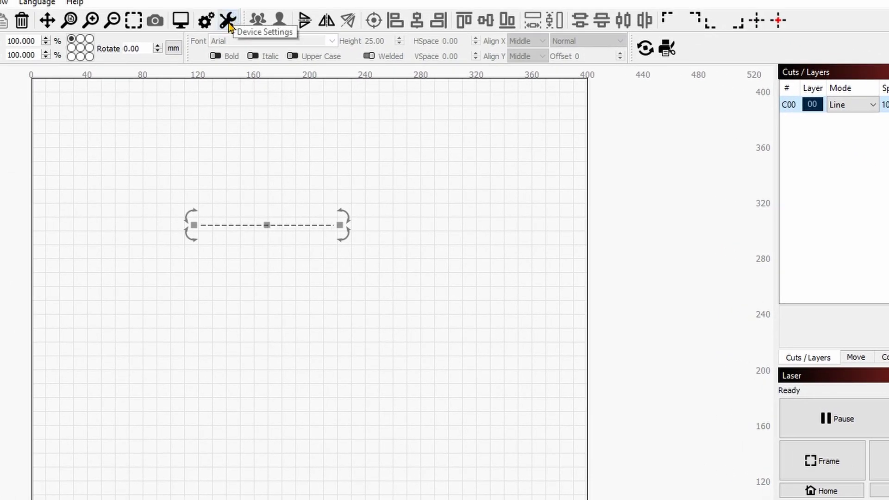
click(228, 21)
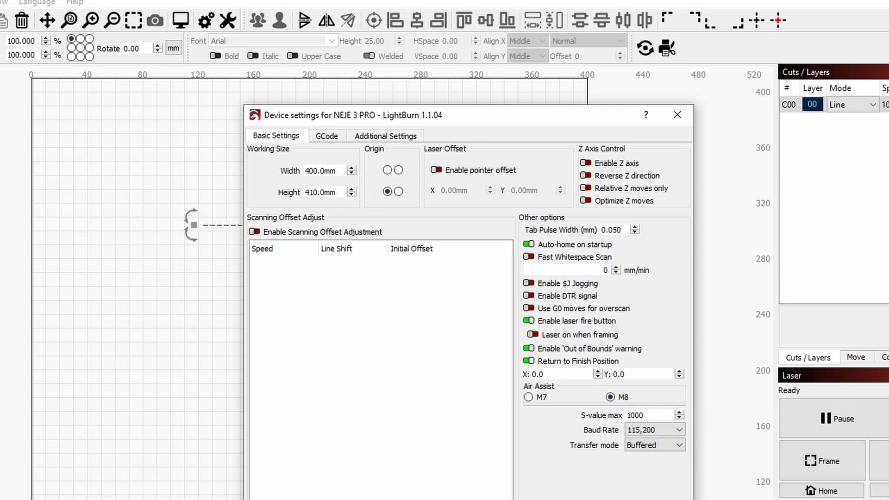
Close device settings, edit the layer's maximum power, and exit LightBurn after the 0:08 line job.
key(Return)
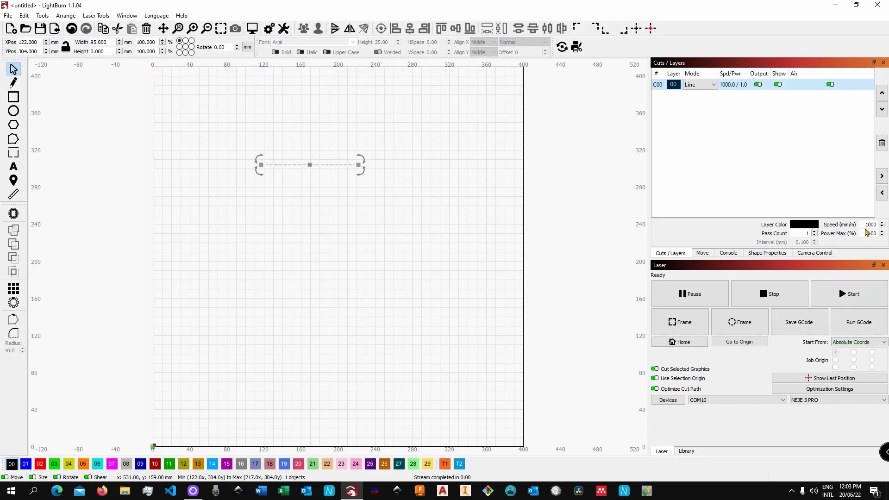
click(865, 235)
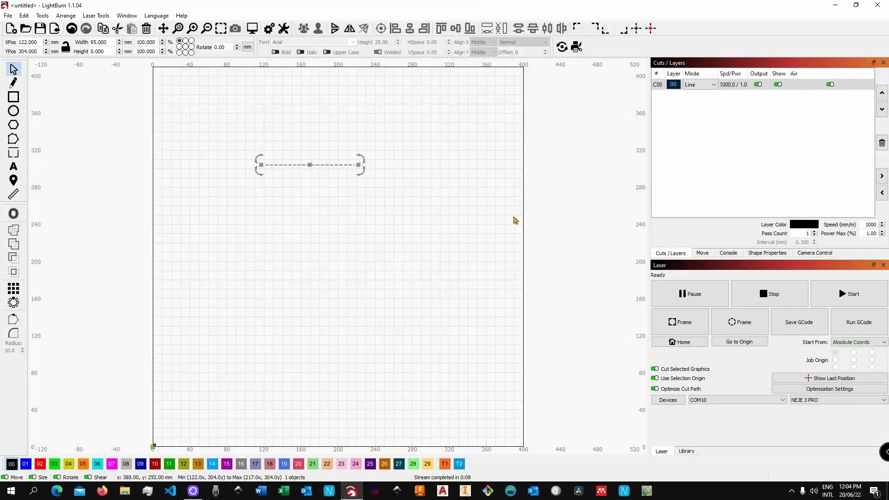
click(886, 5)
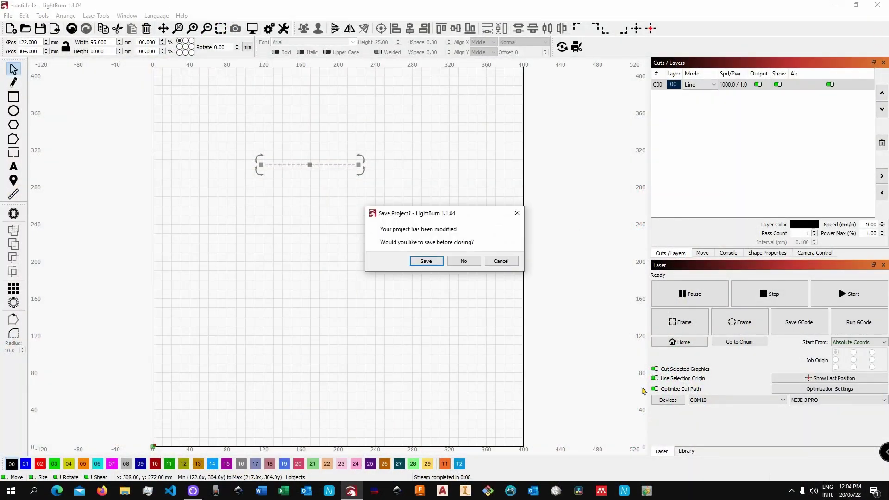
Discard LightBurn's project changes, then launch LaserGRBL, connect on COM10 at 115200 and maximize it.
click(469, 262)
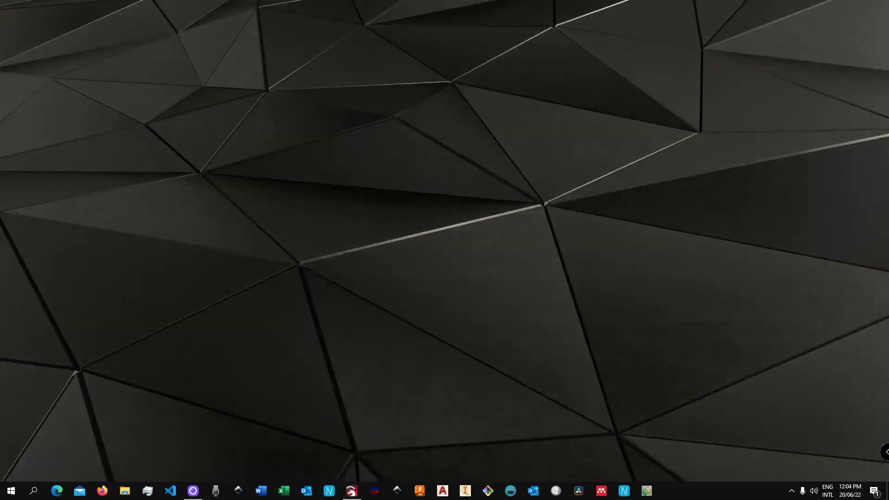
click(375, 491)
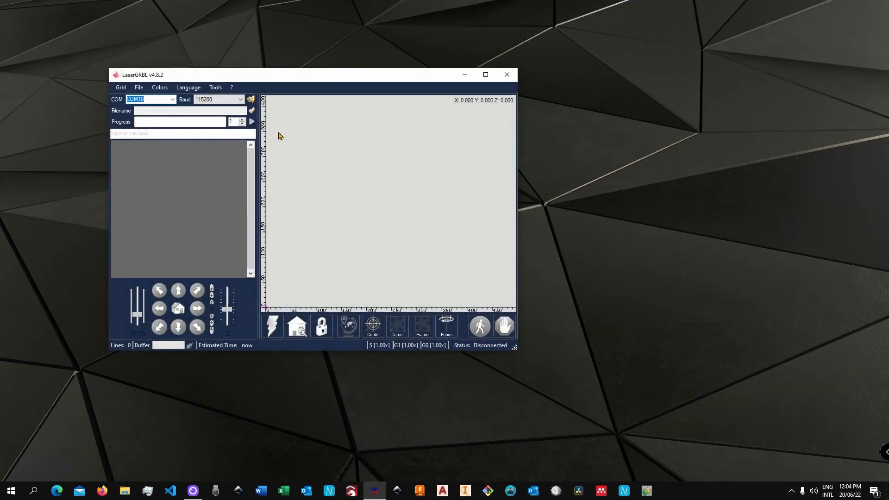
click(251, 99)
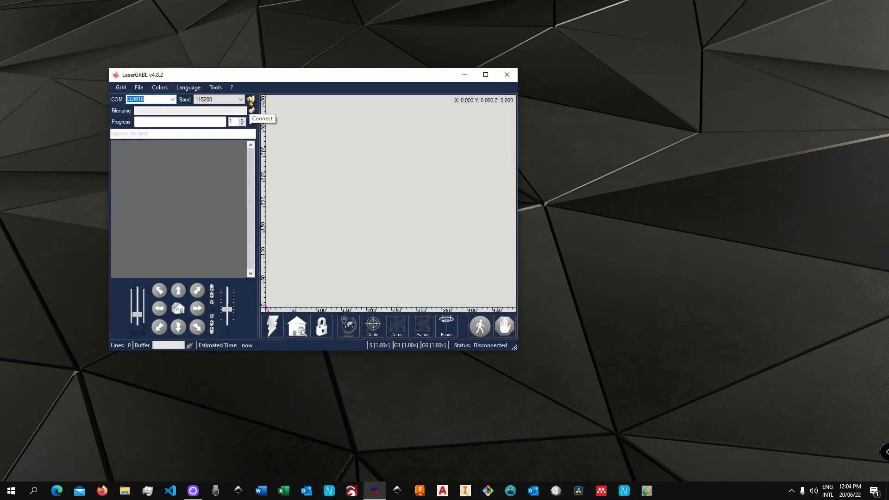
drag(375, 77, 425, 87)
click(535, 85)
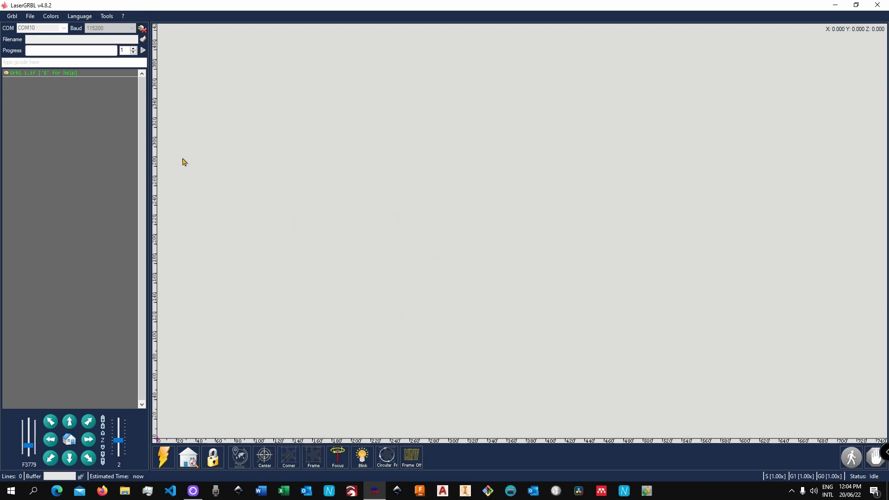
click(12, 15)
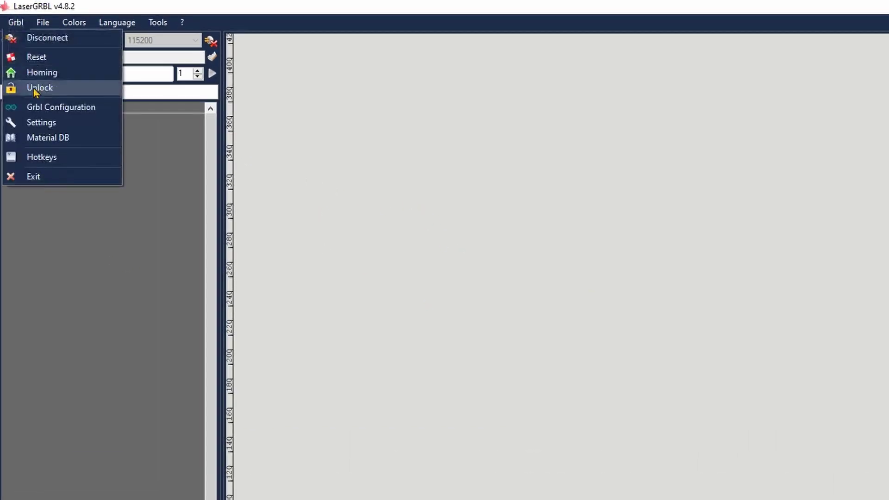
Open LaserGRBL's GCode settings and inspect the existing header and footer commands.
click(60, 125)
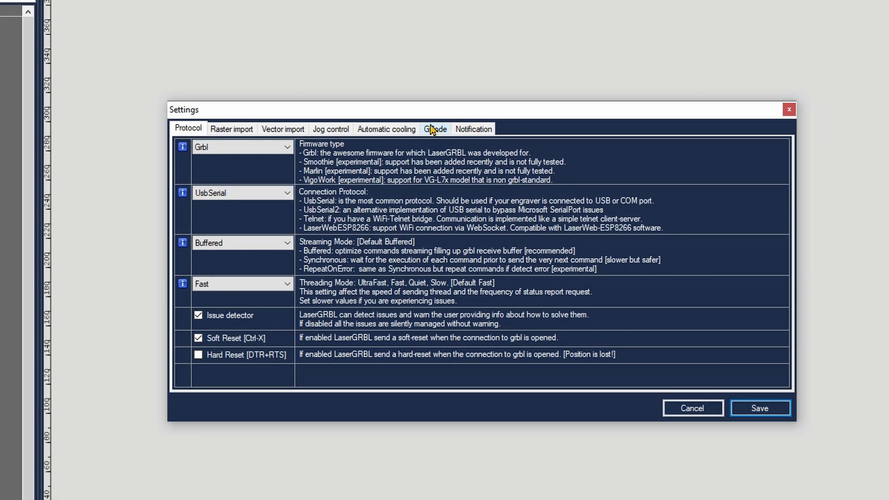
click(561, 196)
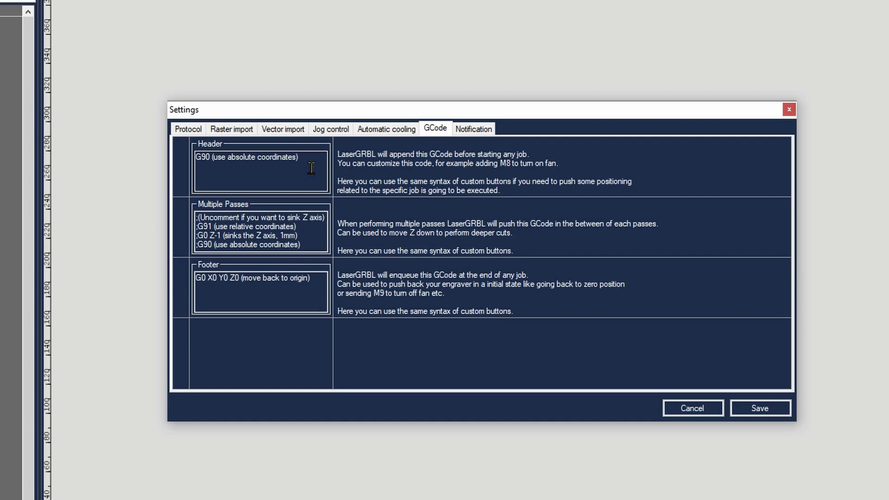
drag(303, 157, 200, 164)
click(217, 171)
drag(199, 284, 287, 282)
click(288, 299)
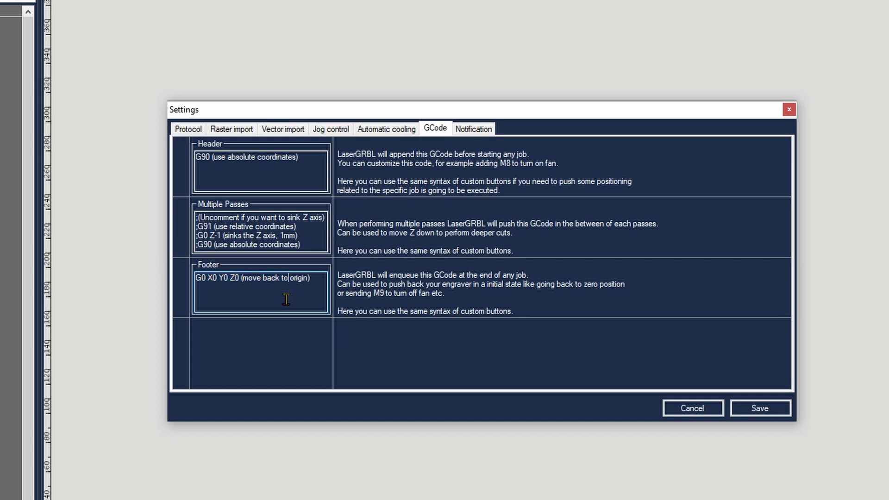
Add M08 to the job header and M09 to the footer, then save the settings.
click(301, 163)
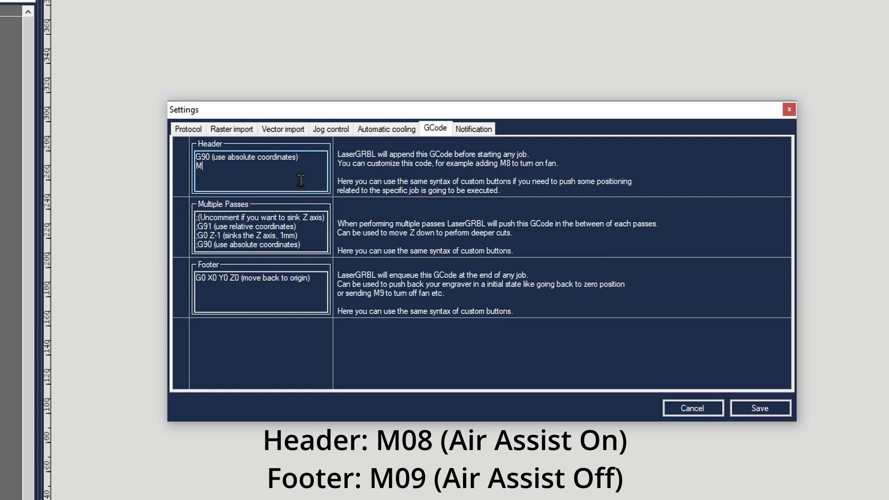
text(M08)
click(239, 280)
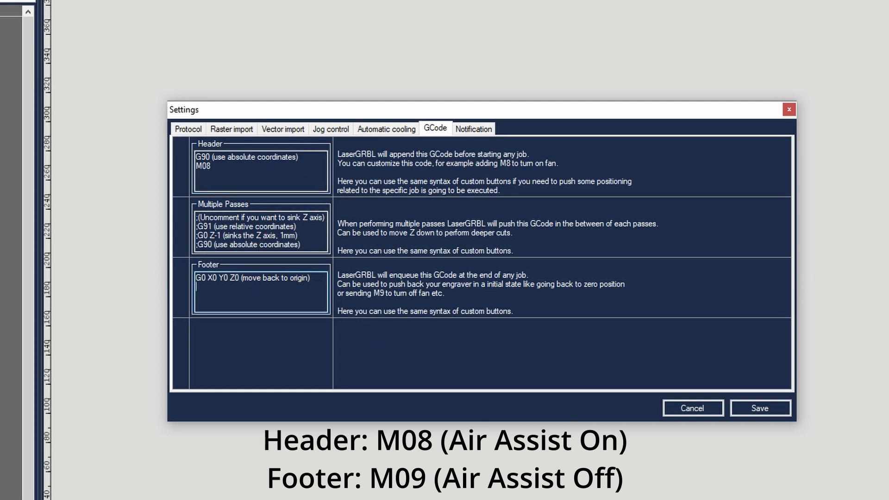
text(M09)
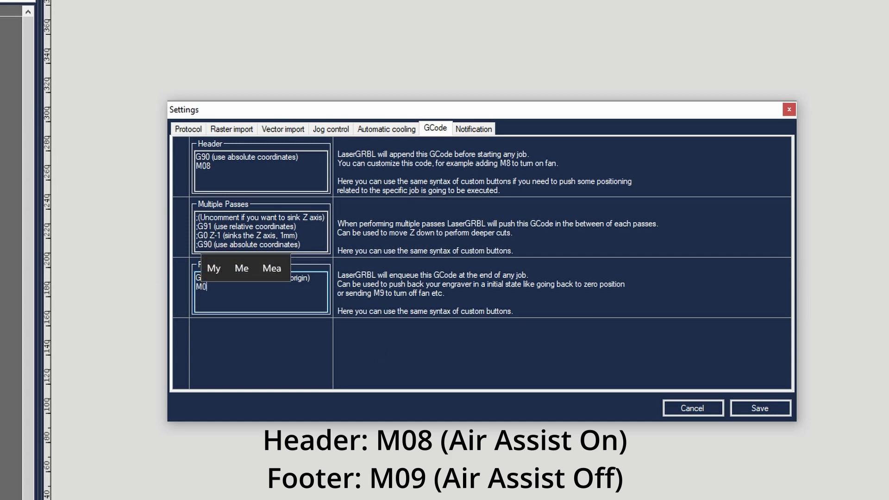
double_click(229, 166)
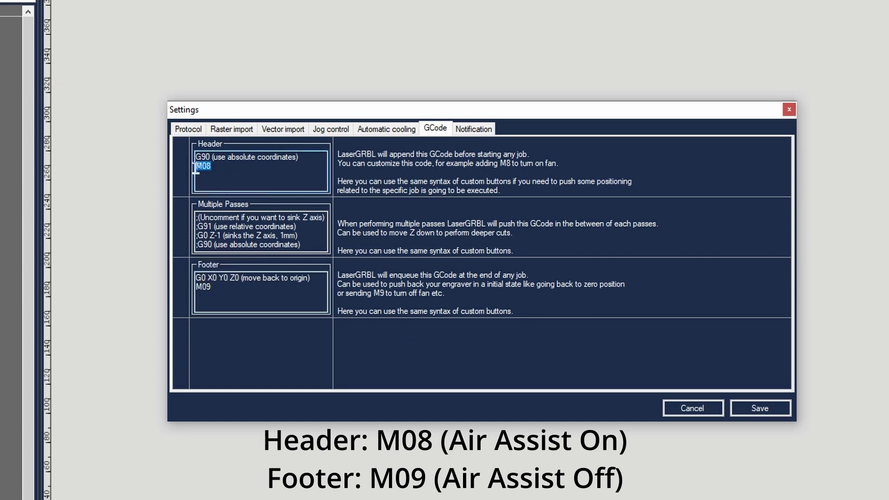
click(226, 292)
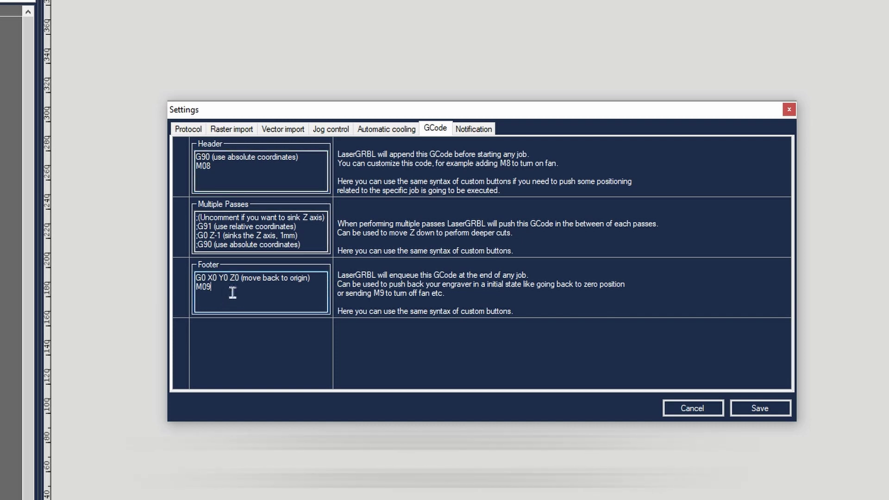
double_click(228, 297)
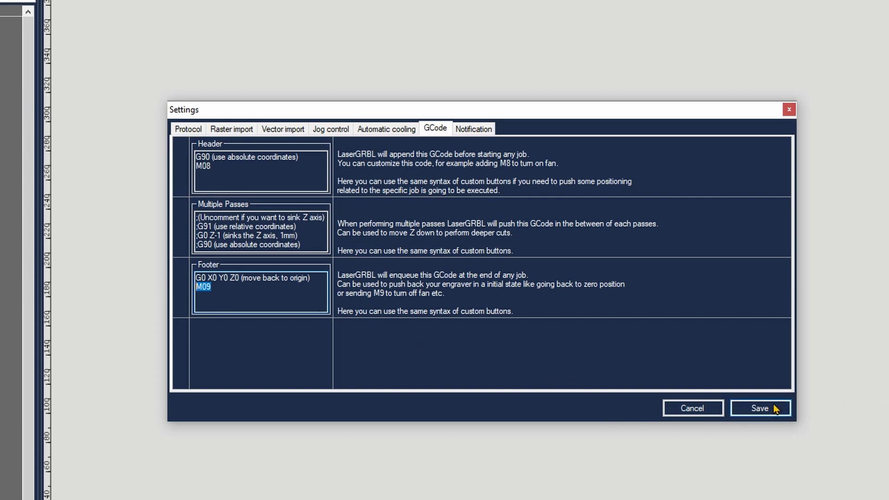
click(774, 409)
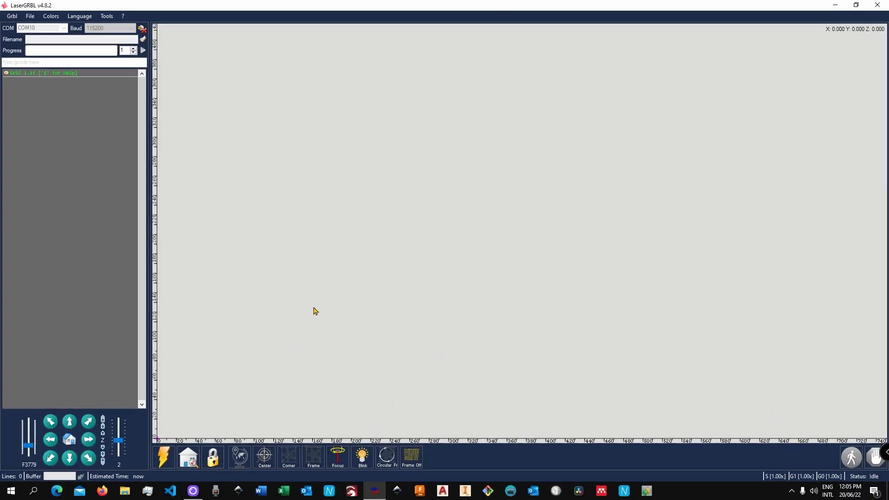
Load 'test line 50 mm.nc' from the G-codes folder into LaserGRBL.
click(30, 16)
click(29, 16)
click(30, 15)
click(47, 26)
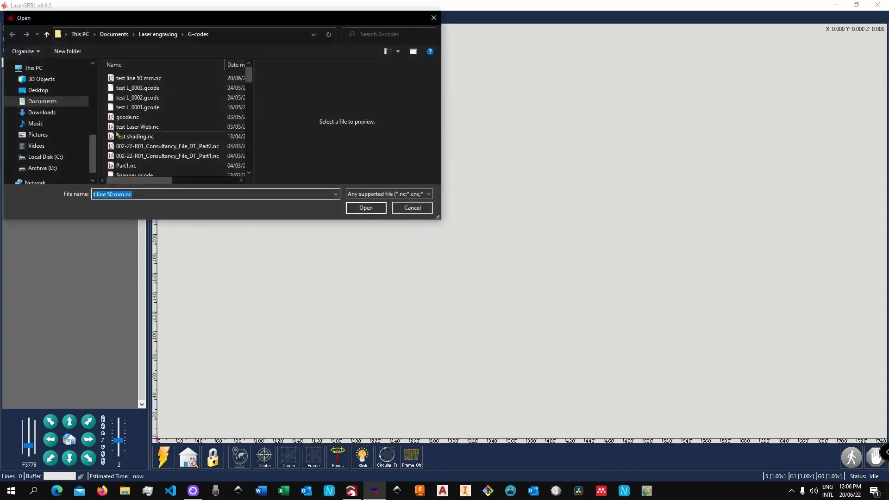
click(138, 78)
click(366, 208)
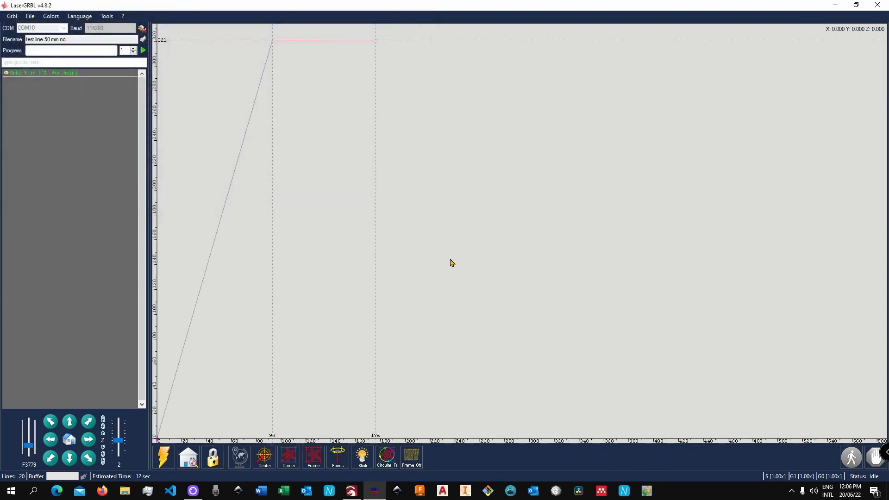